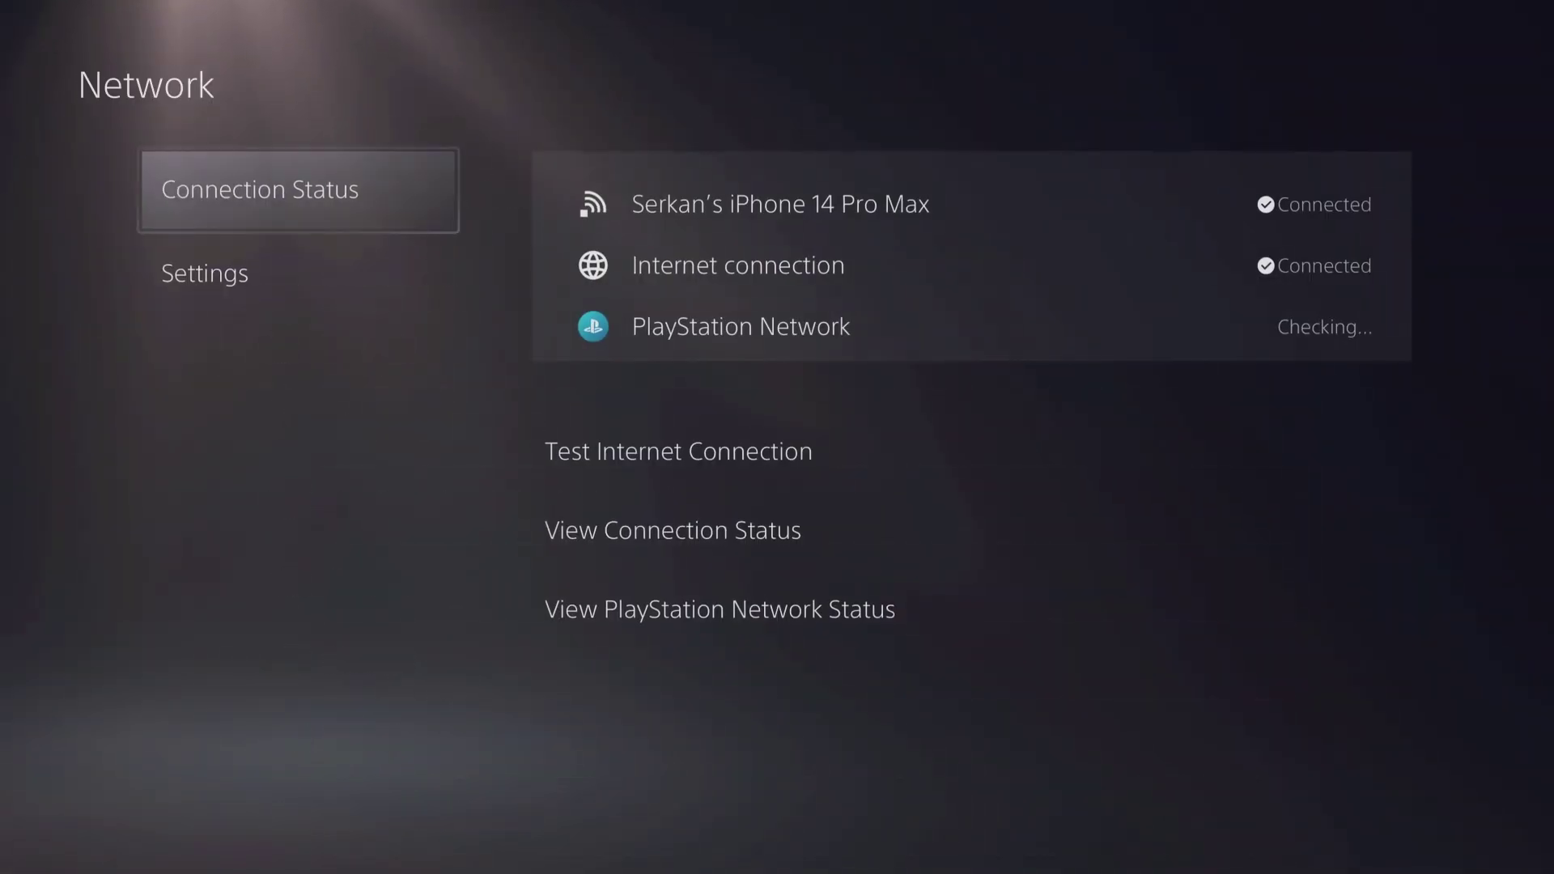
Confirm in Network settings that the internet is connected and the connection toggle is on.
key(Down)
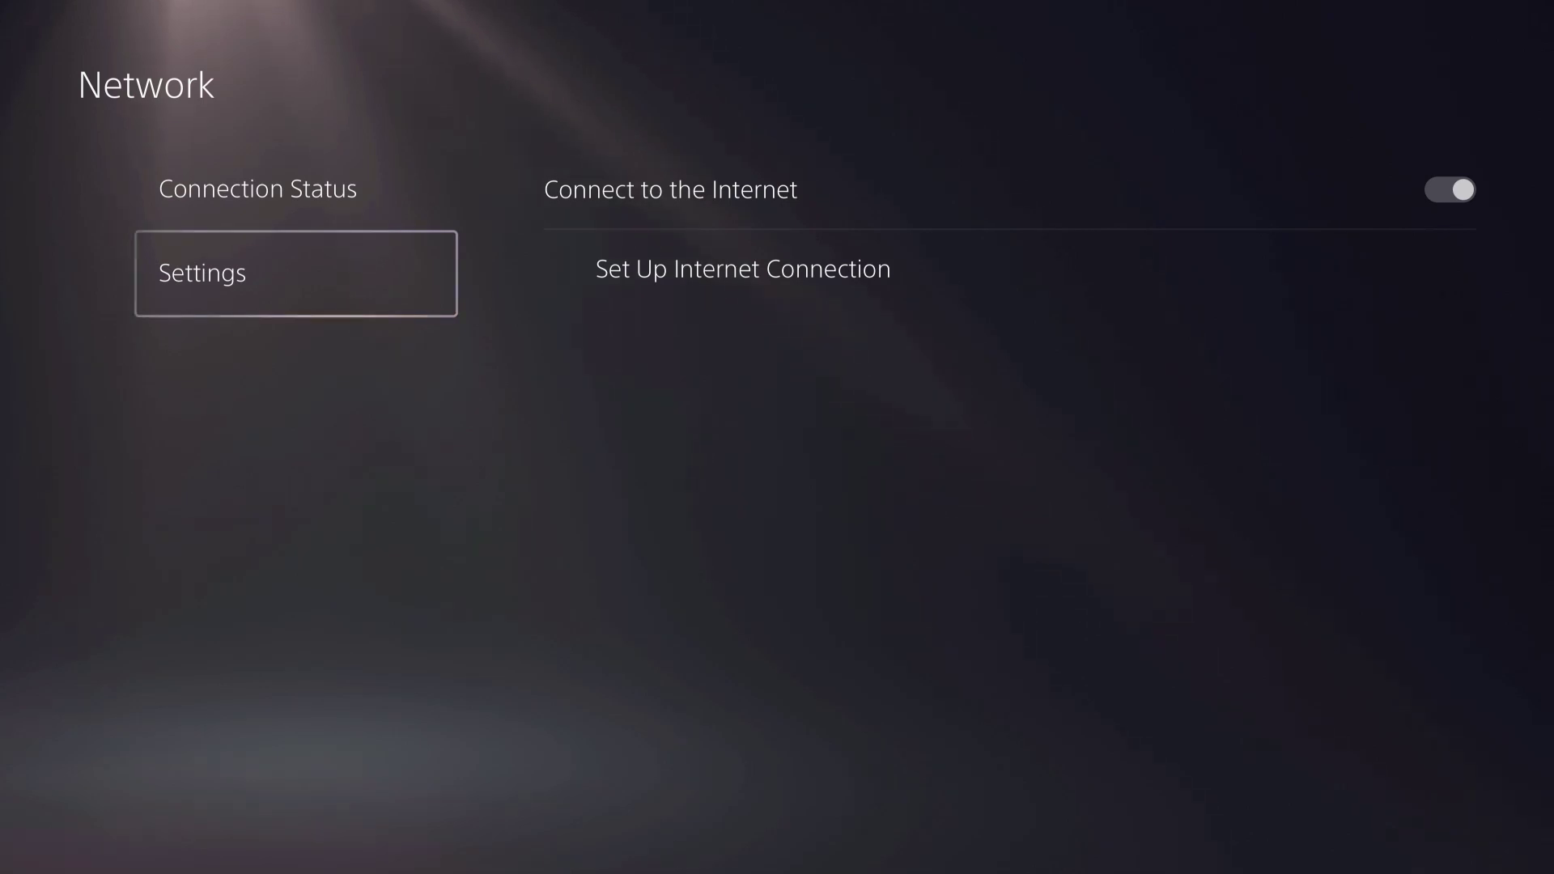
key(Right)
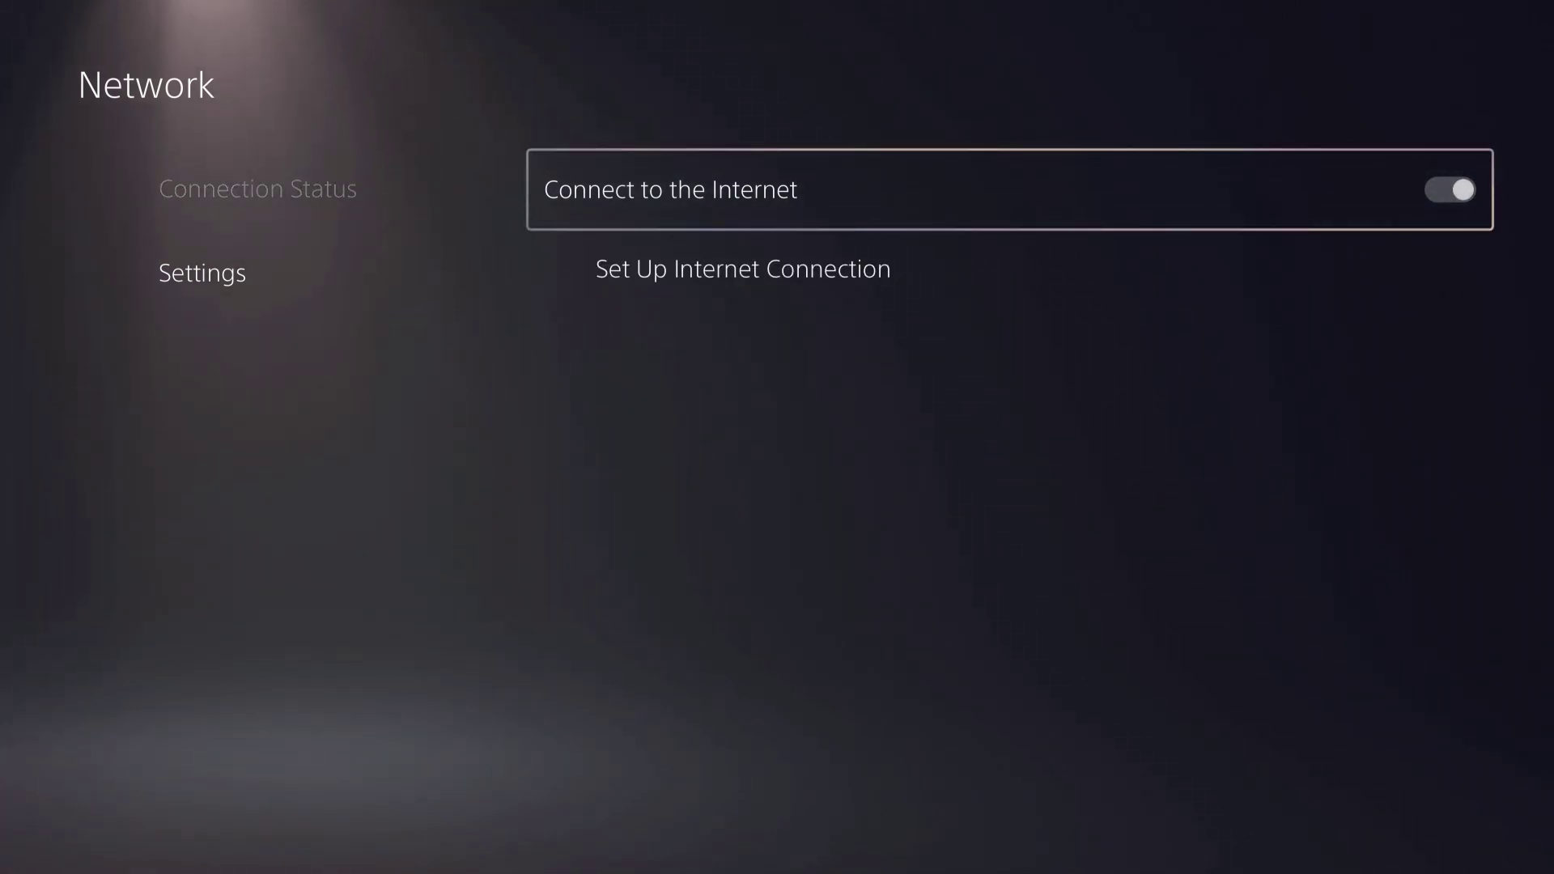
key(Left)
Leave Settings and open the Downloads/Uploads panel from the Control Center.
key(Escape)
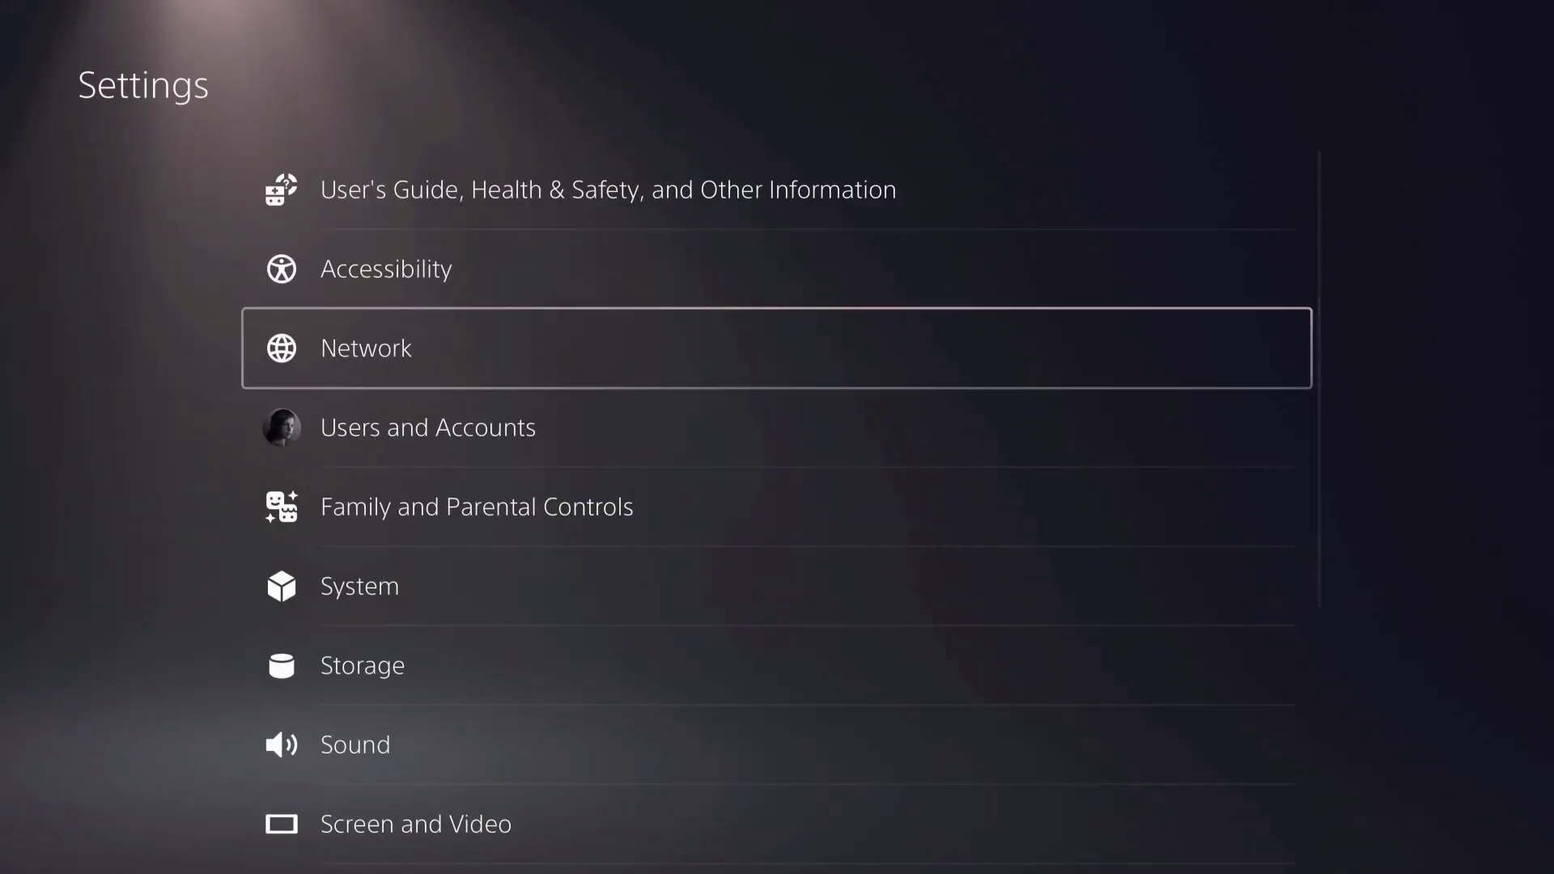
key(Escape)
key(super)
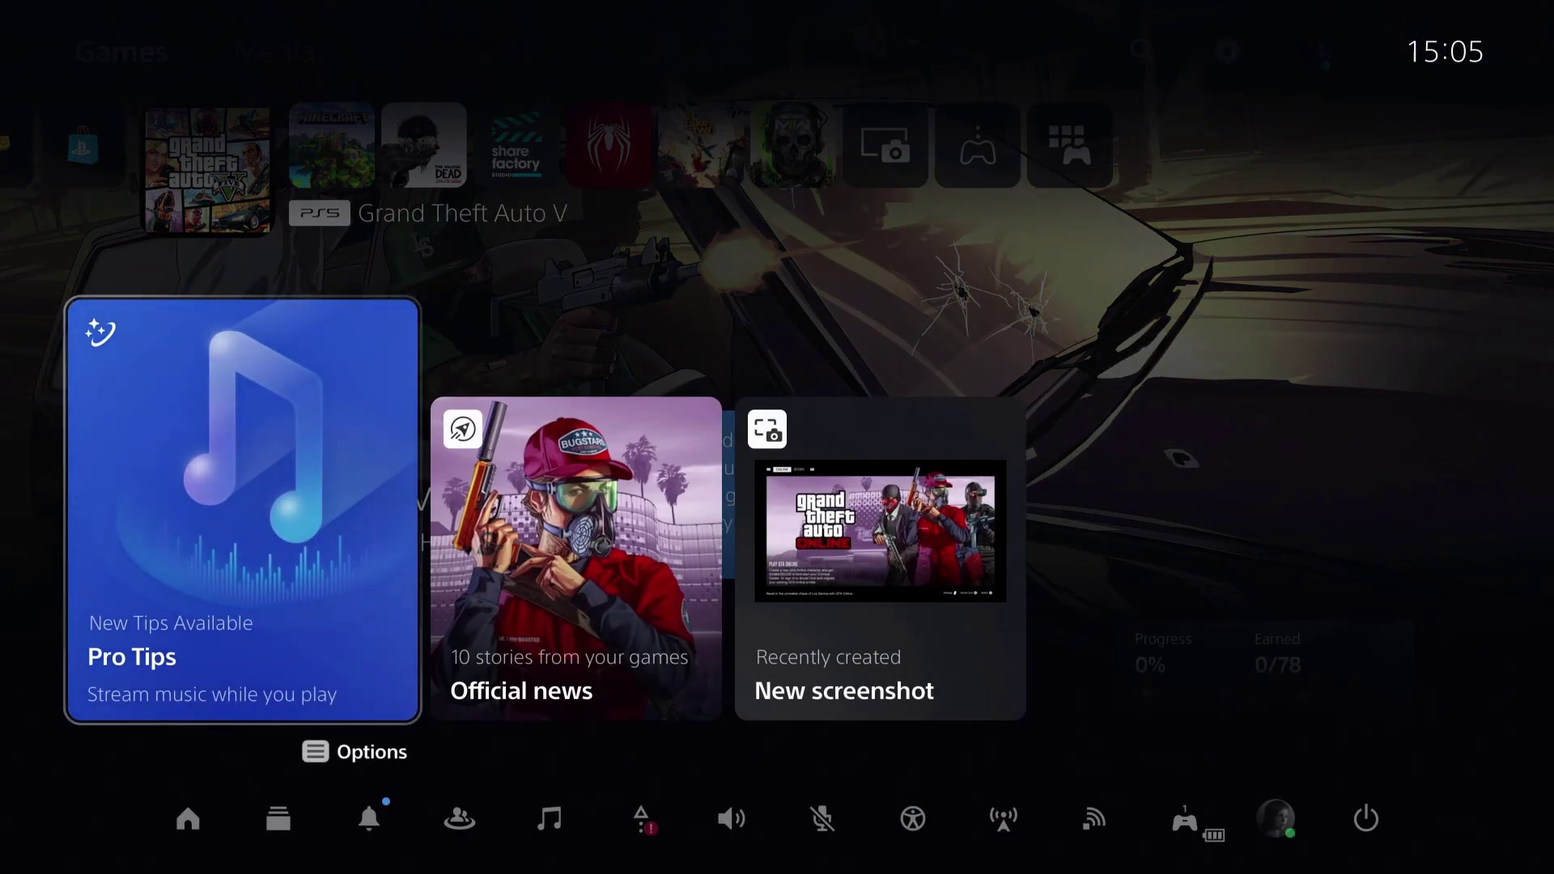
key(Down)
key(Return)
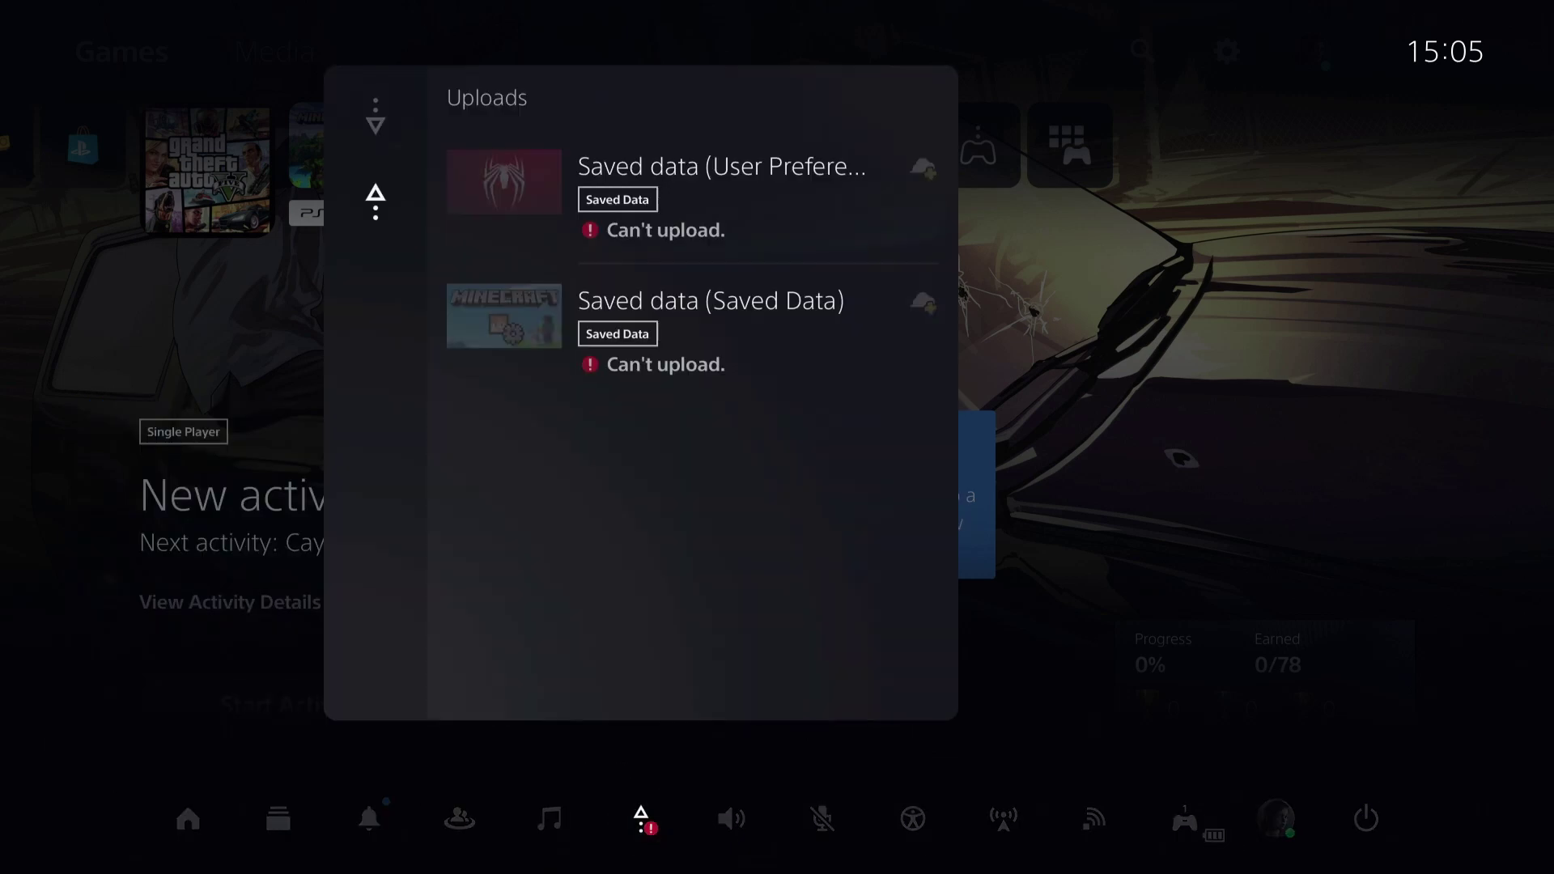
Check who owns the stuck Spider-Man and Minecraft saved-data uploads.
key(Return)
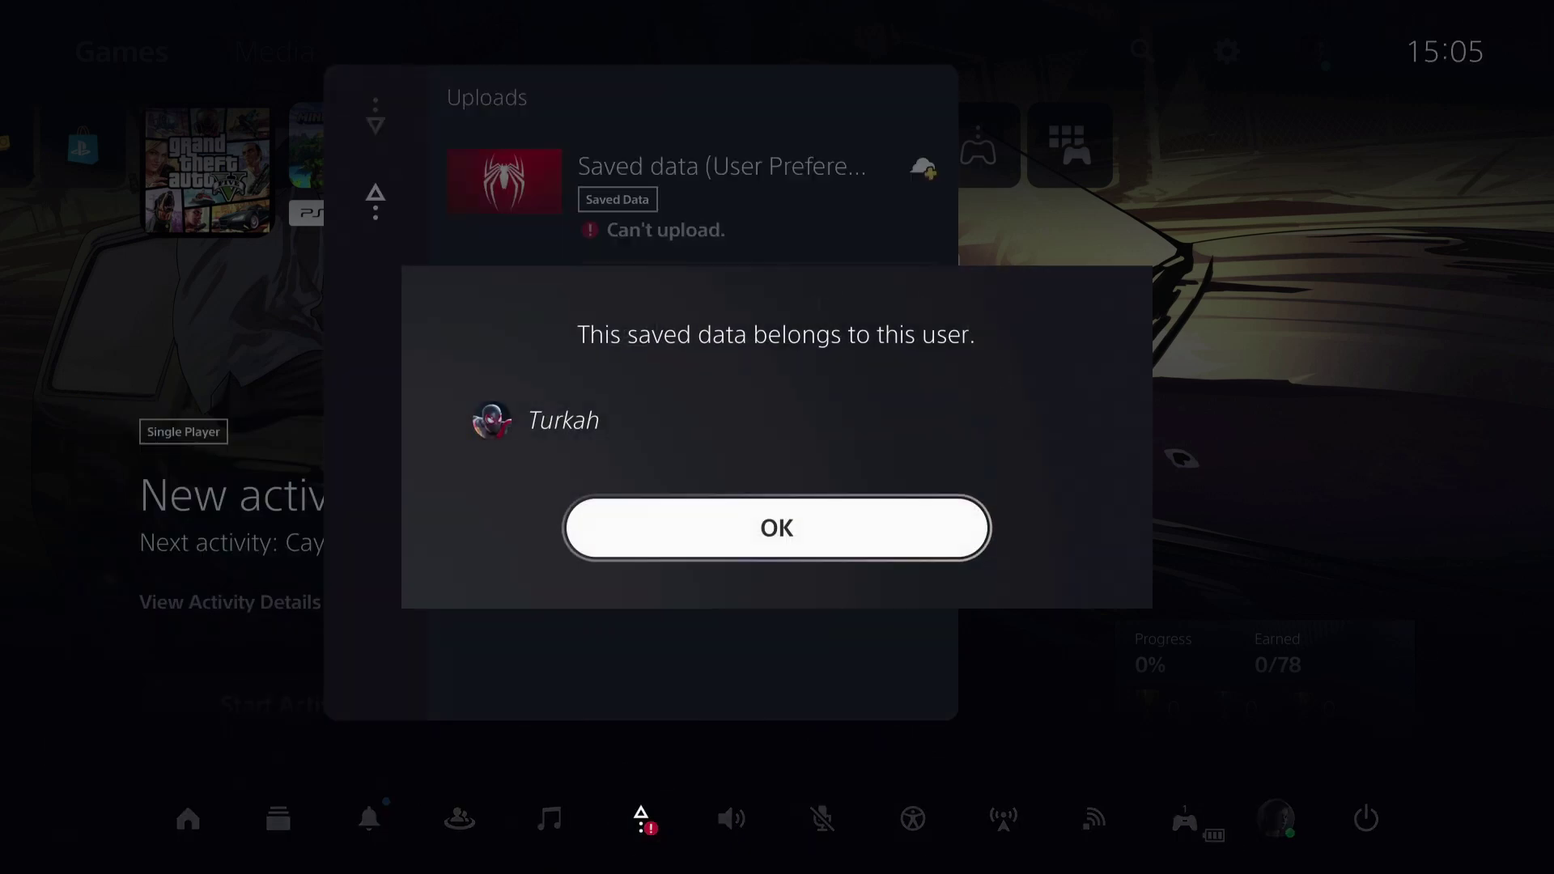
key(Return)
key(Down)
key(Return)
key(Return)
Close the uploads panel and bring up the profile menu.
key(Escape)
key(Escape)
key(Escape)
key(Right)
key(Right)
key(Right)
key(Left)
key(Return)
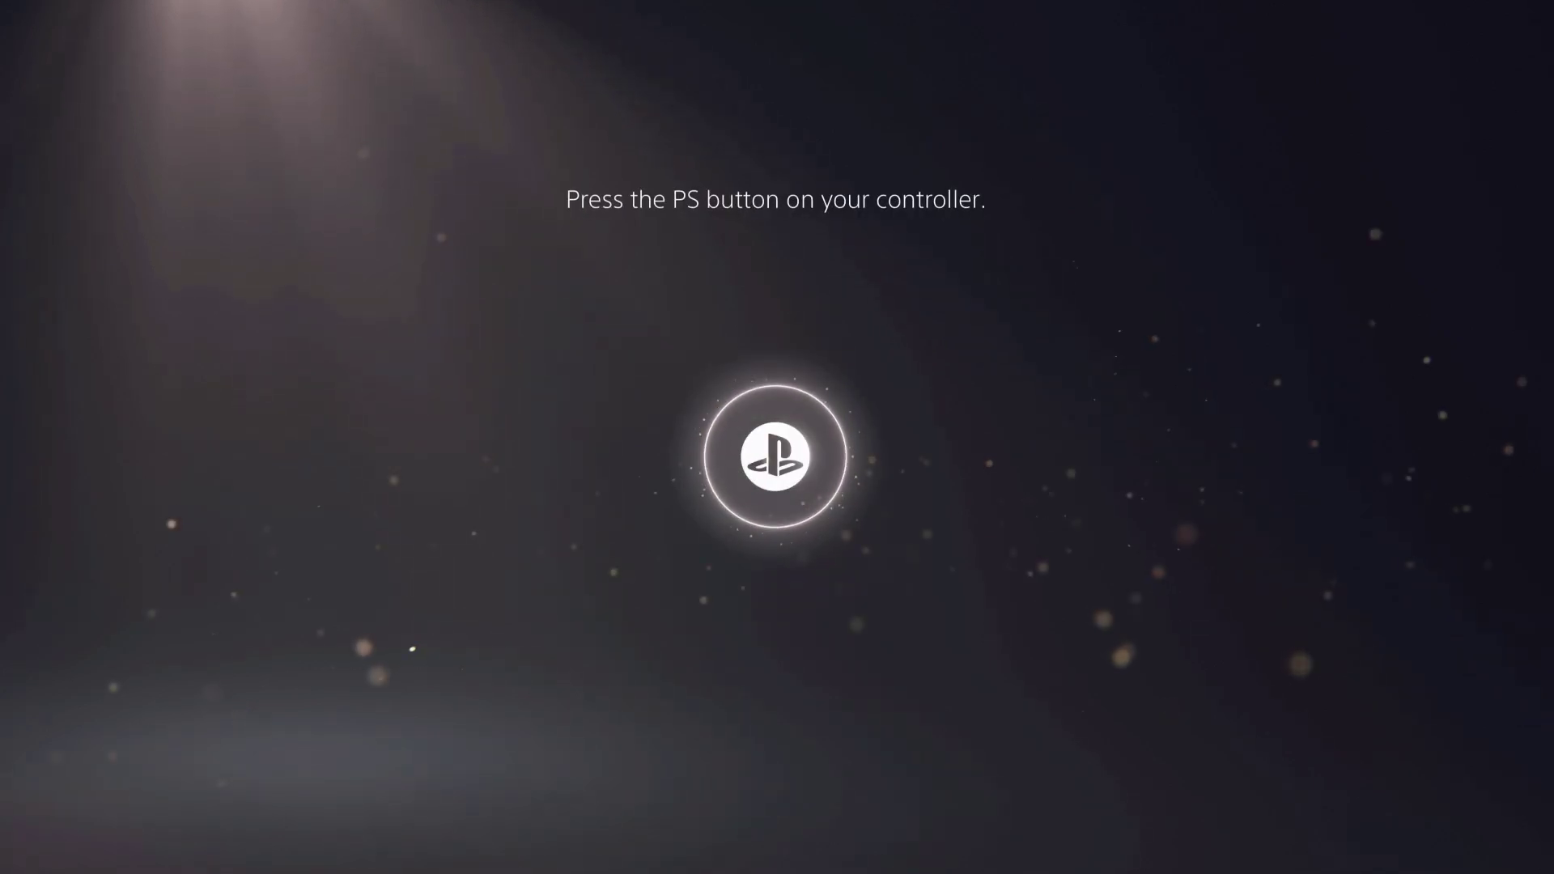
Wake the console to sign back in from the Welcome Back screen.
key(Return)
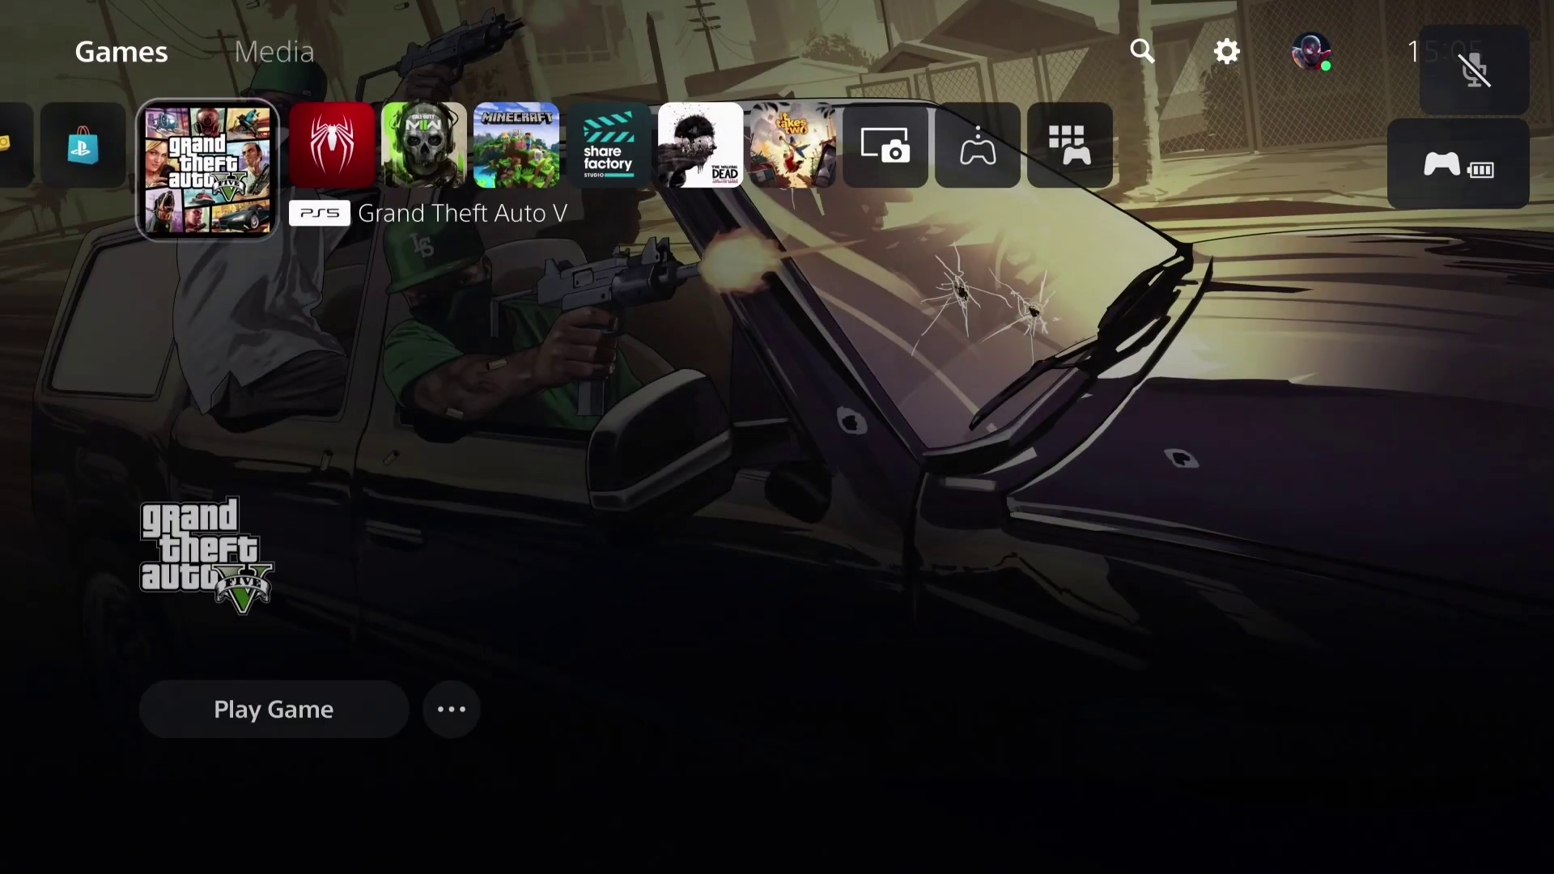
Cancel and delete the stuck Spider-Man saved-data upload.
key(Escape)
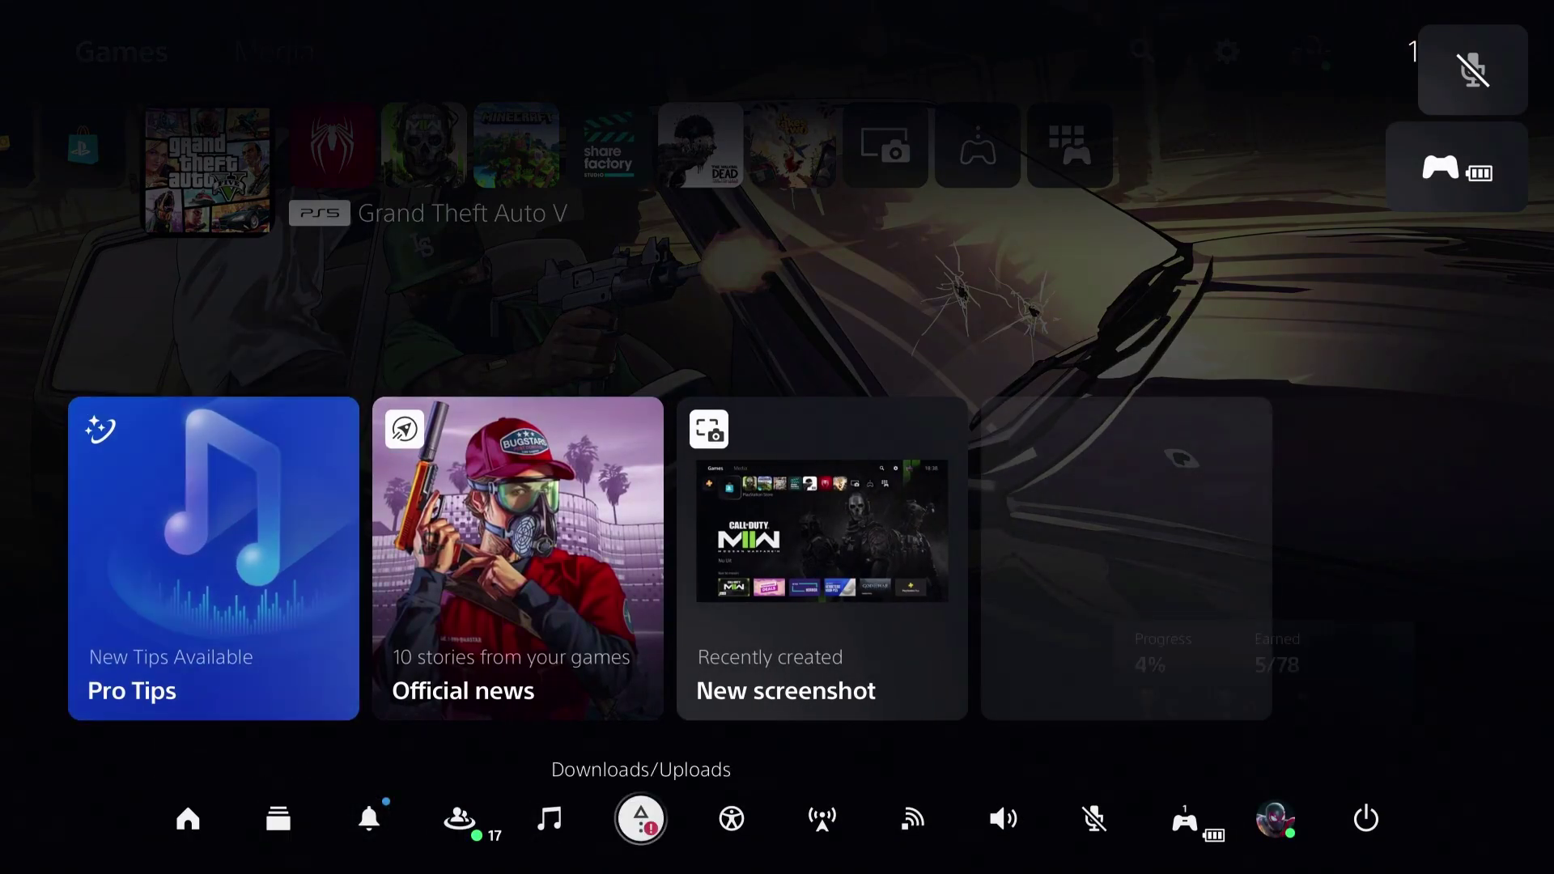
key(Return)
key(Return)
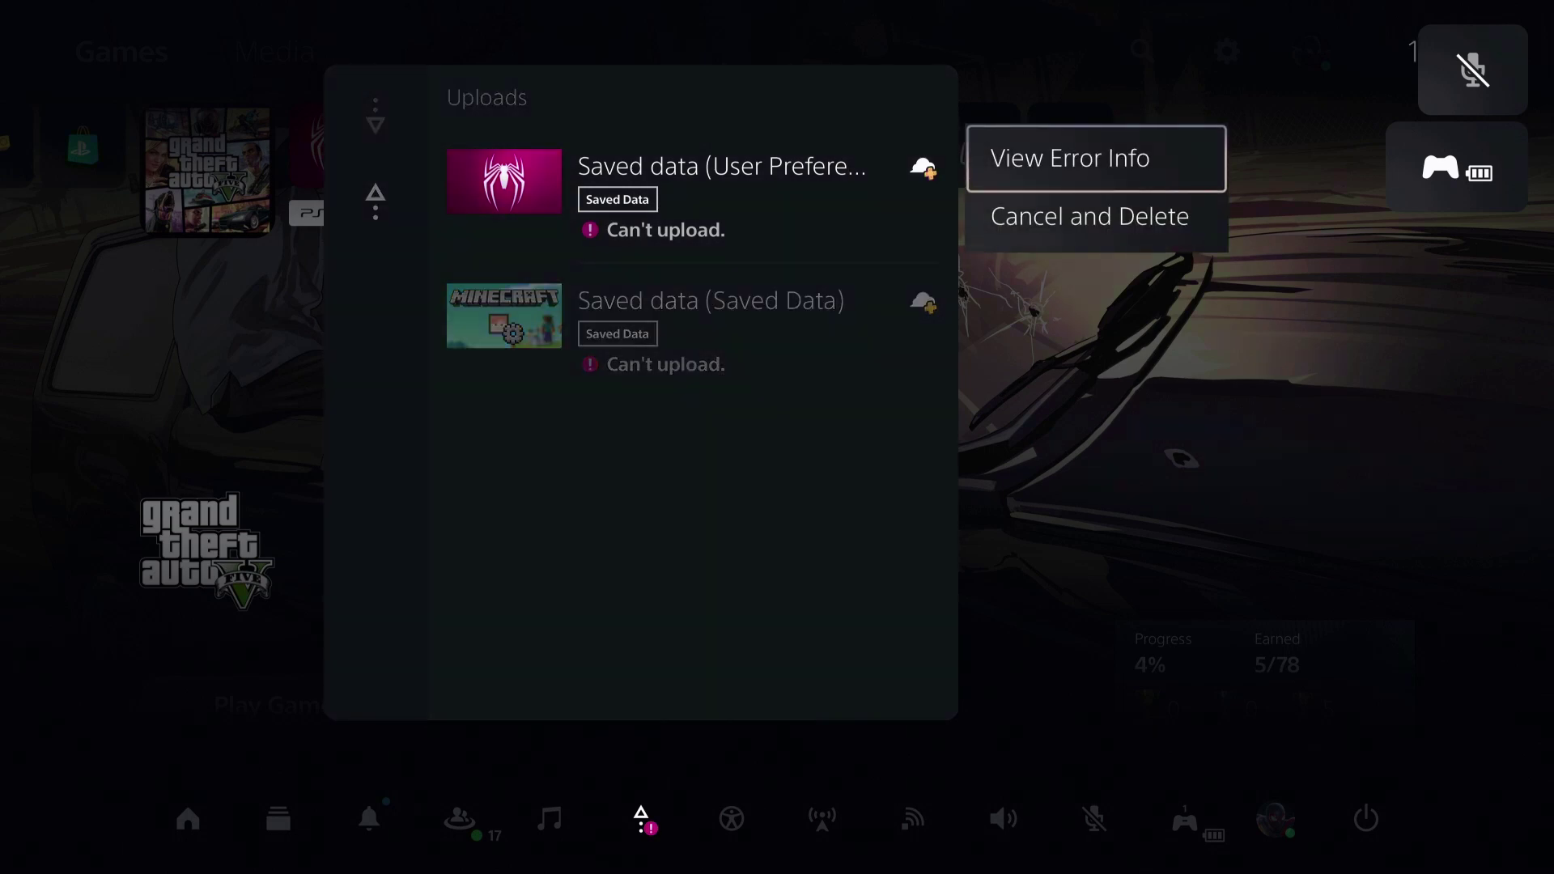
key(Down)
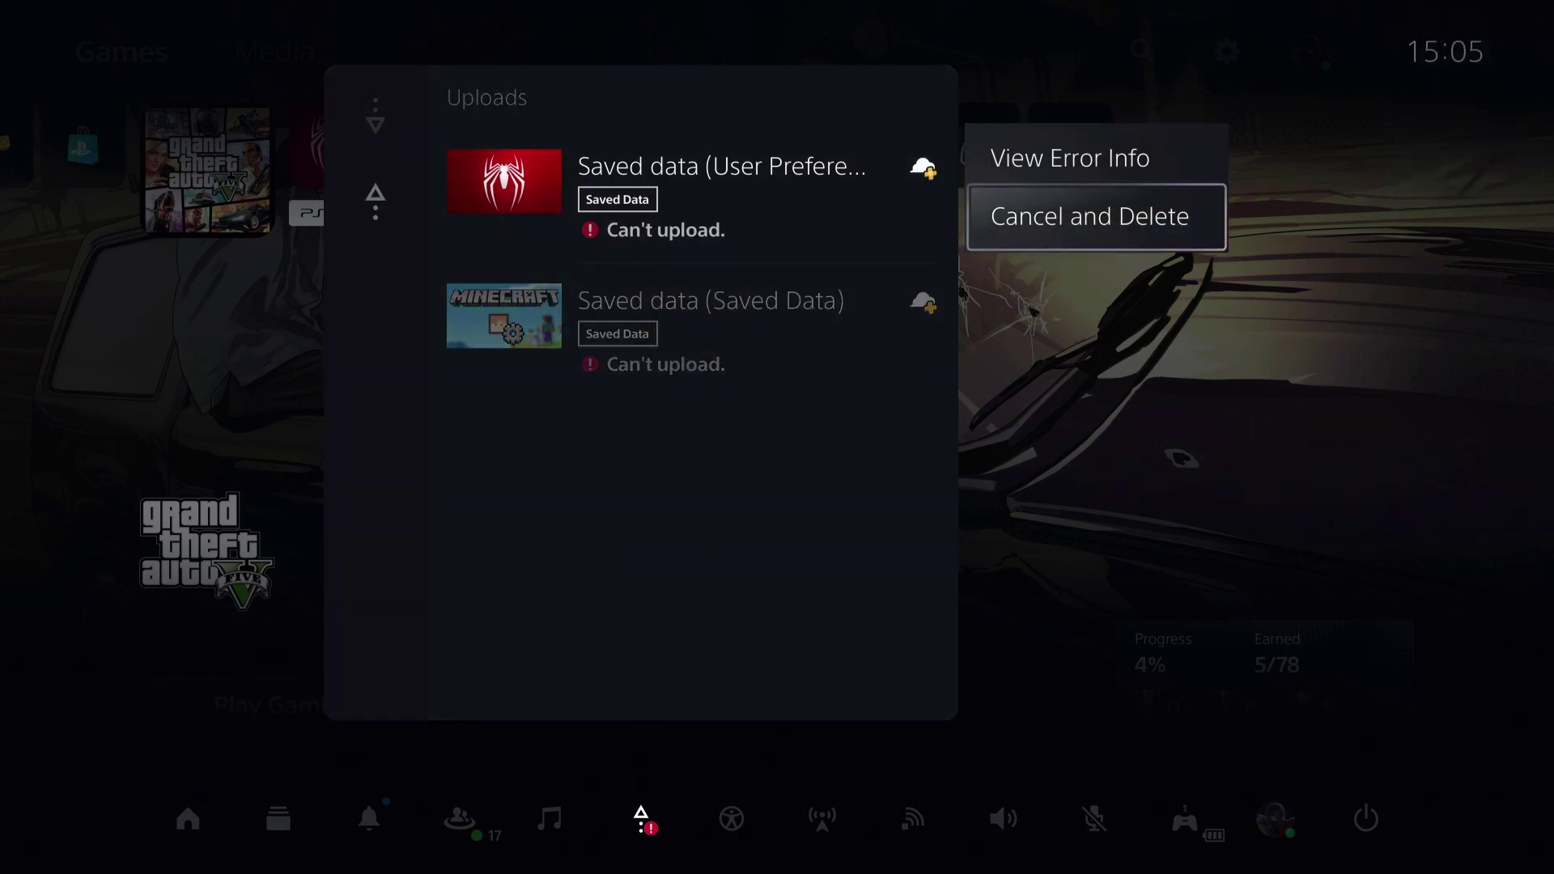
key(Return)
Cancel and delete the Minecraft upload, then view the recently installed downloads list.
key(Return)
key(Down)
key(Return)
key(Up)
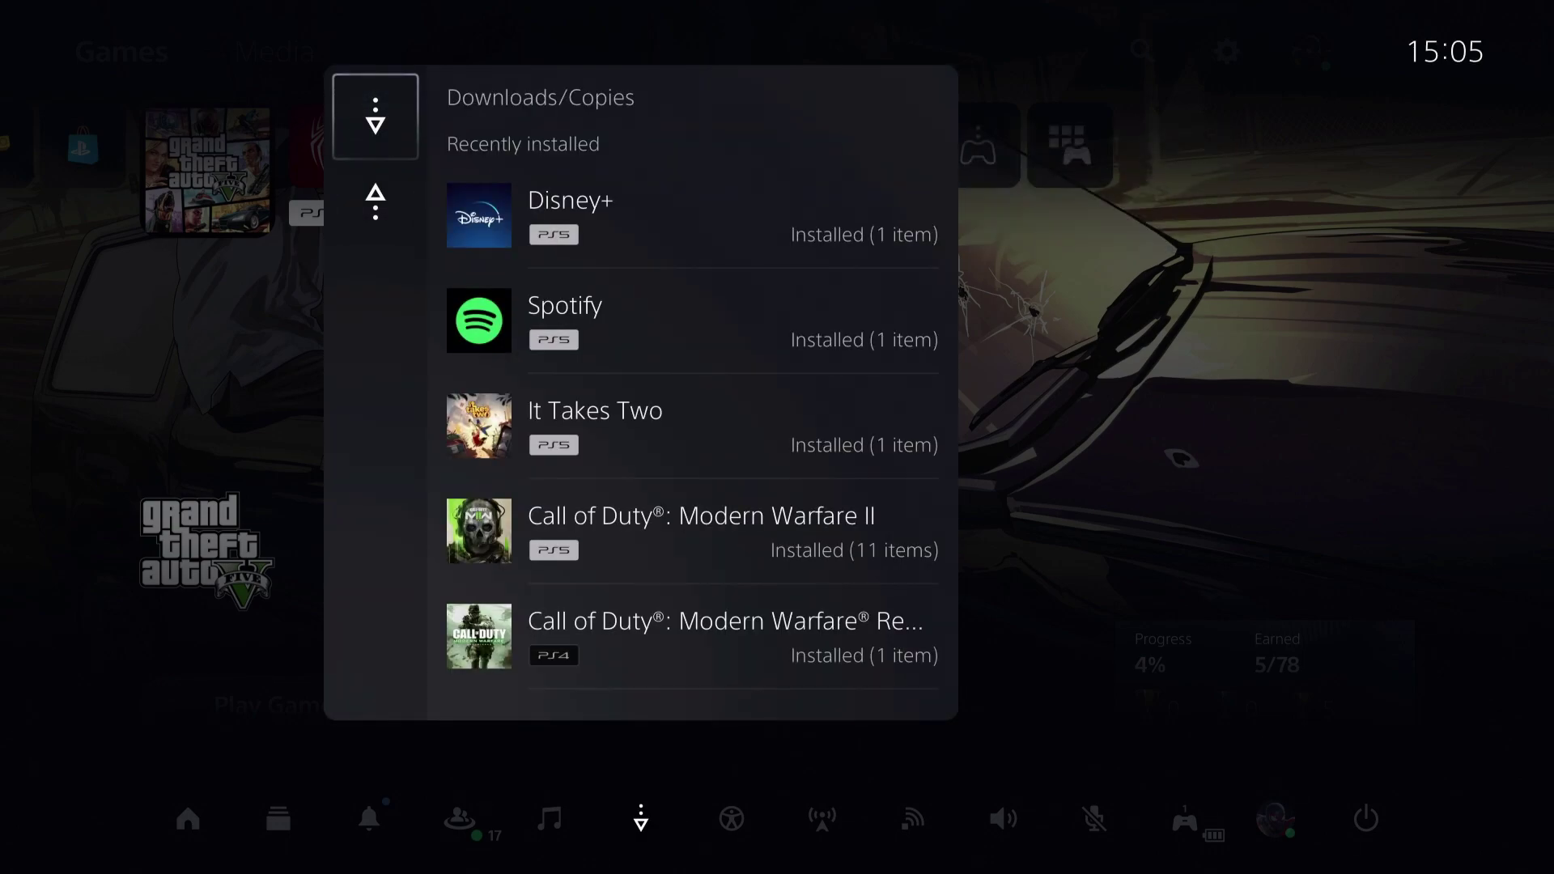
Close the Control Center and highlight Marvel's Spider-Man in the home game row.
key(Down)
key(Escape)
key(Escape)
key(Left)
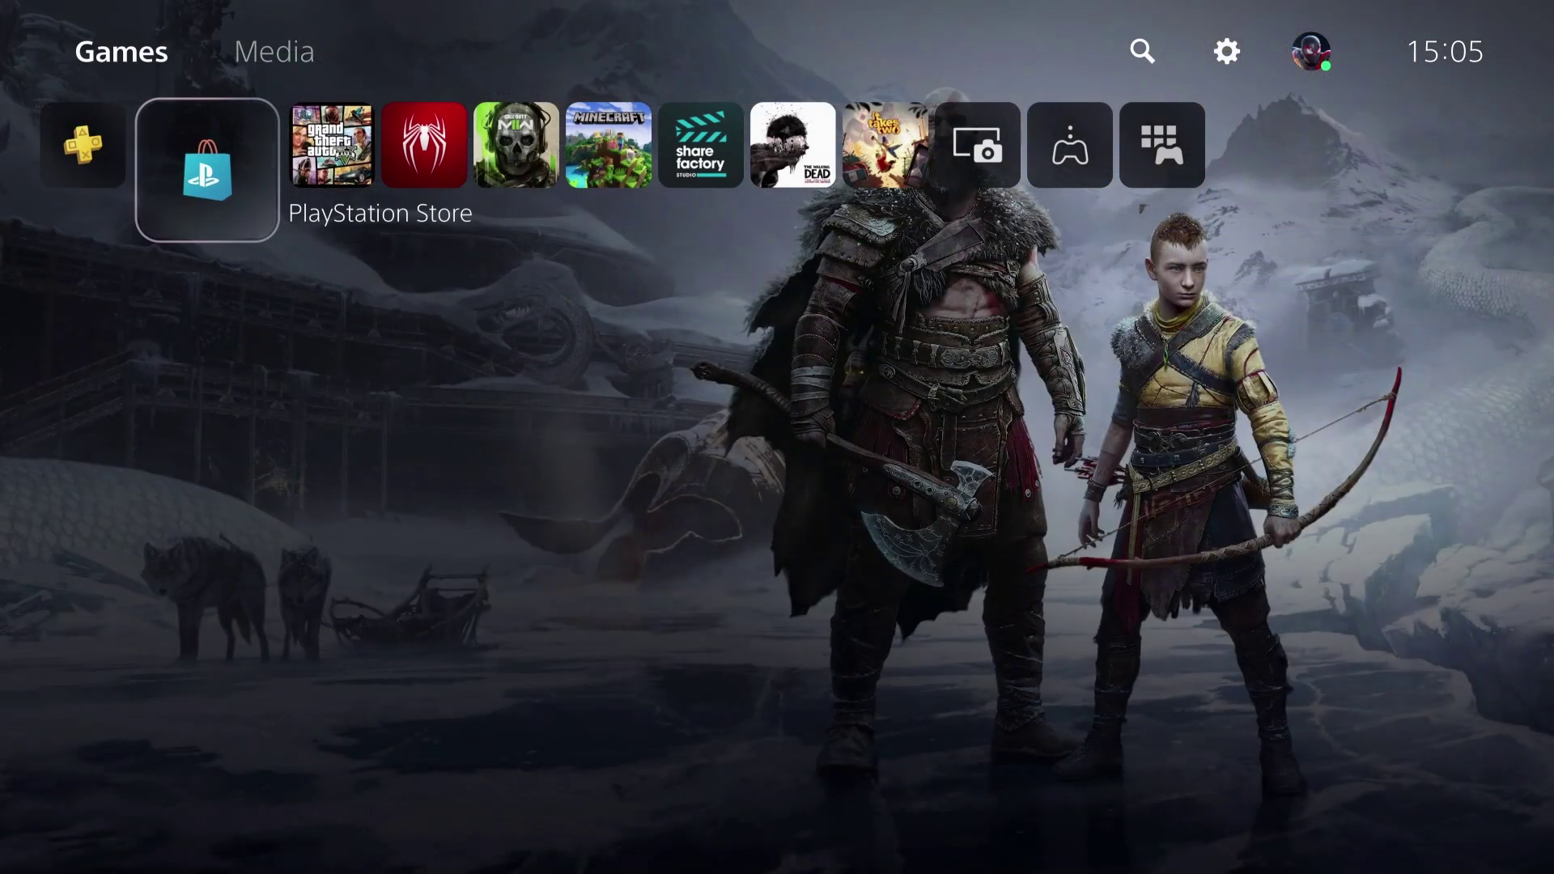
key(Right)
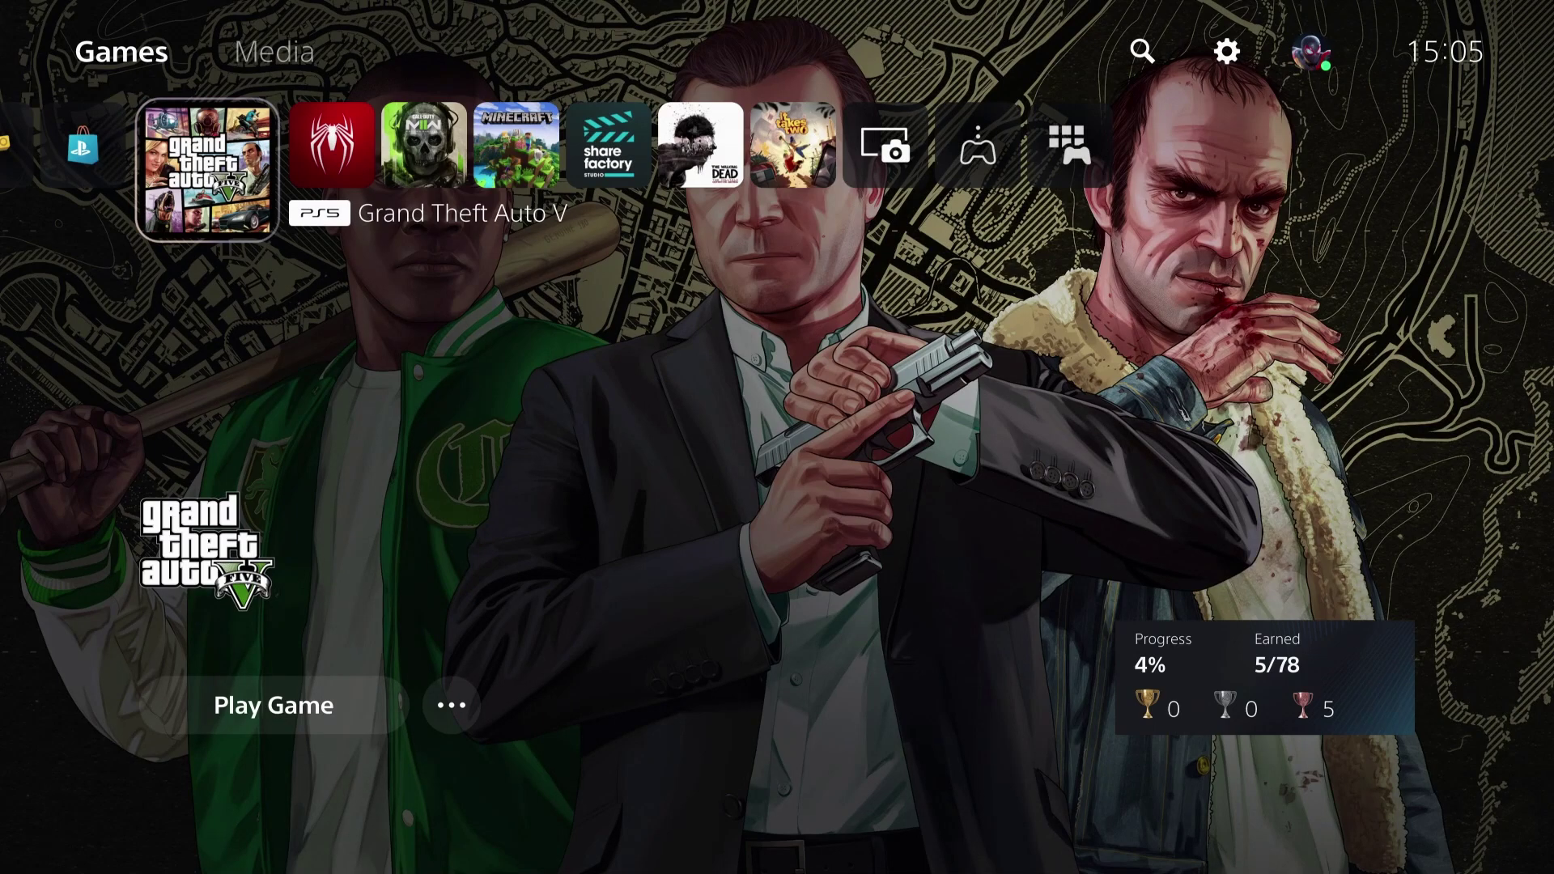
key(Right)
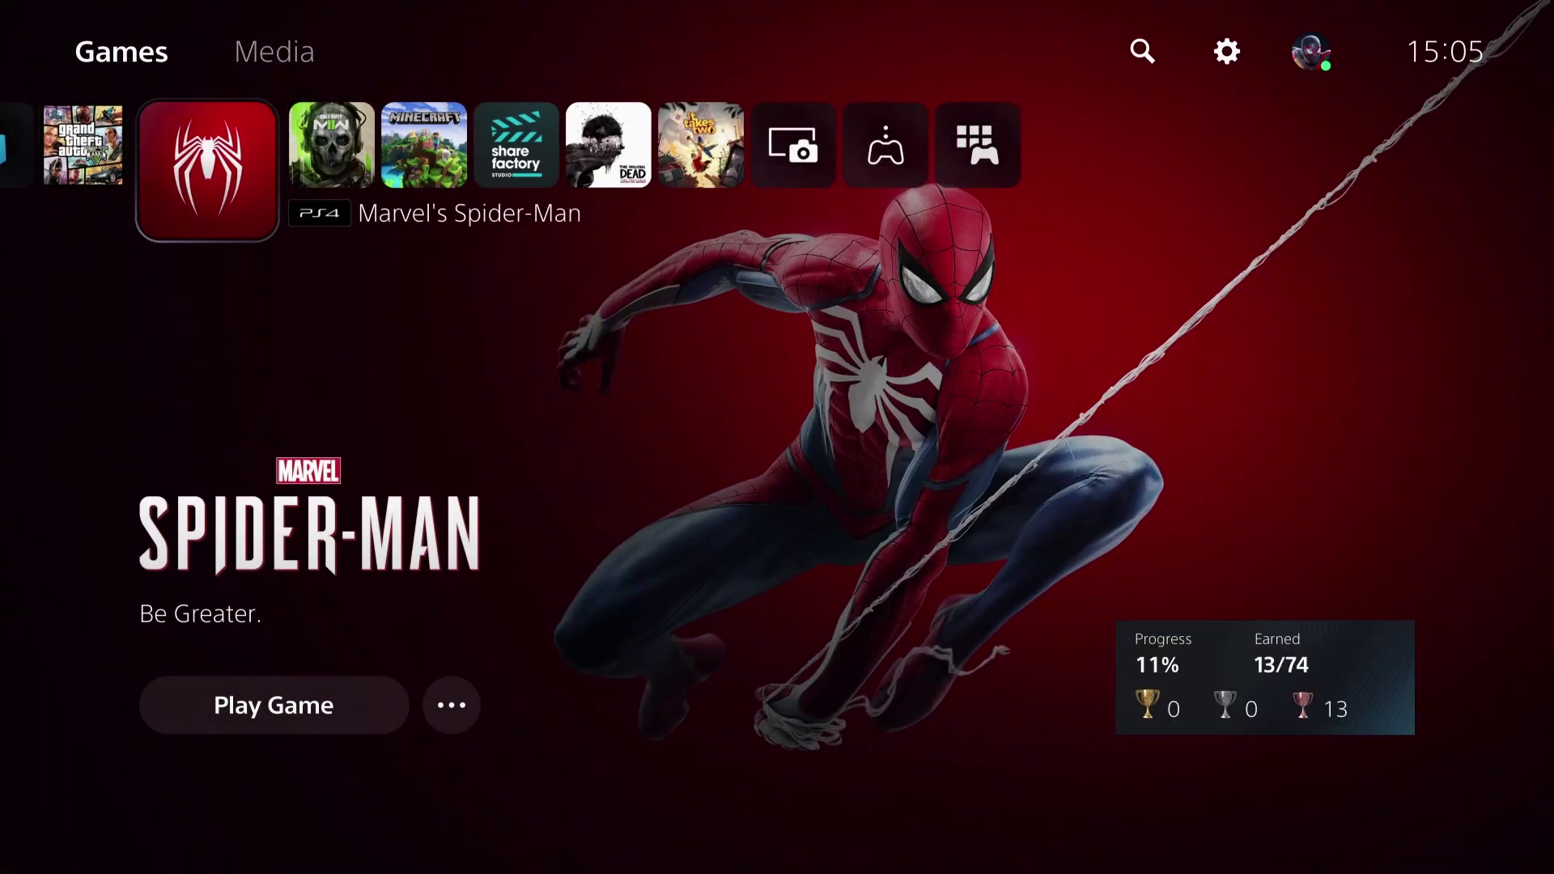